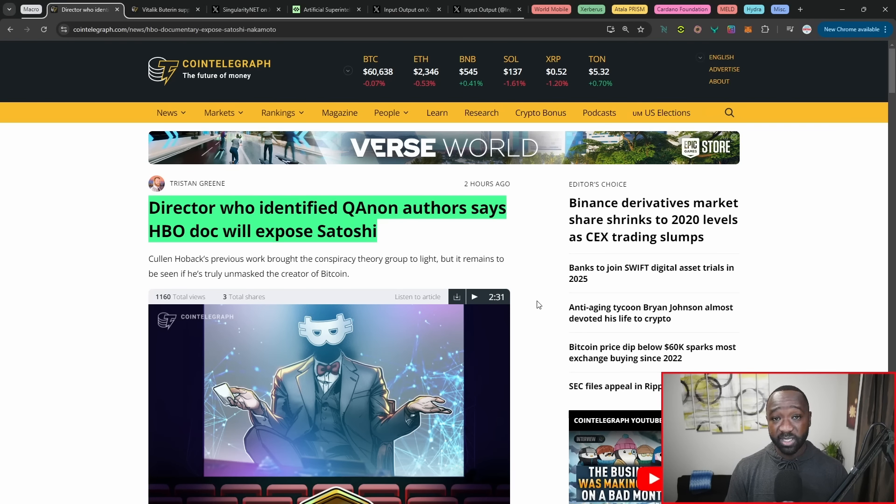
scroll(538, 304, down, 3)
scroll(538, 308, down, 3)
scroll(538, 312, down, 2)
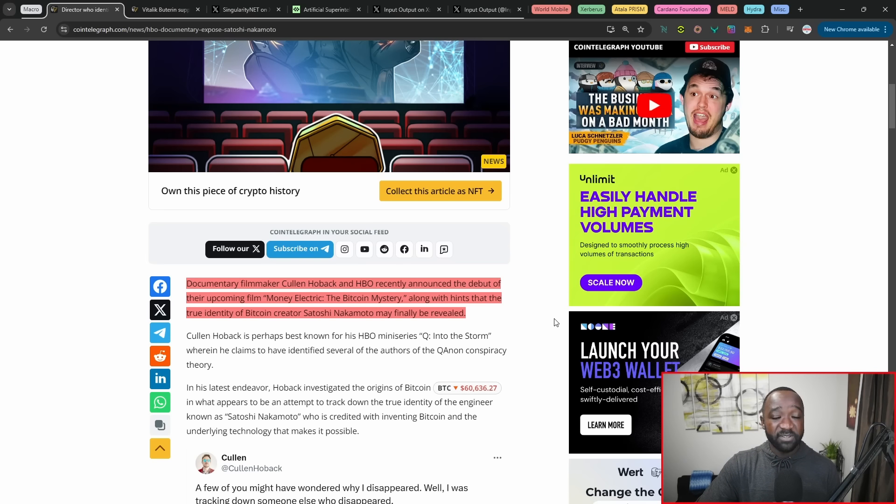
scroll(434, 329, down, 2)
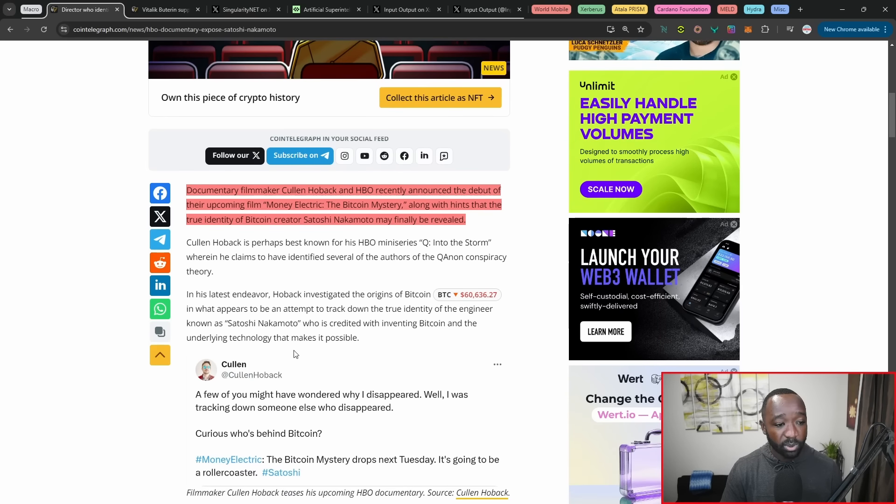
Enlarge and close the Cullen Hoback tweet, then bring up the Vitalik Buterin staking article
click(310, 413)
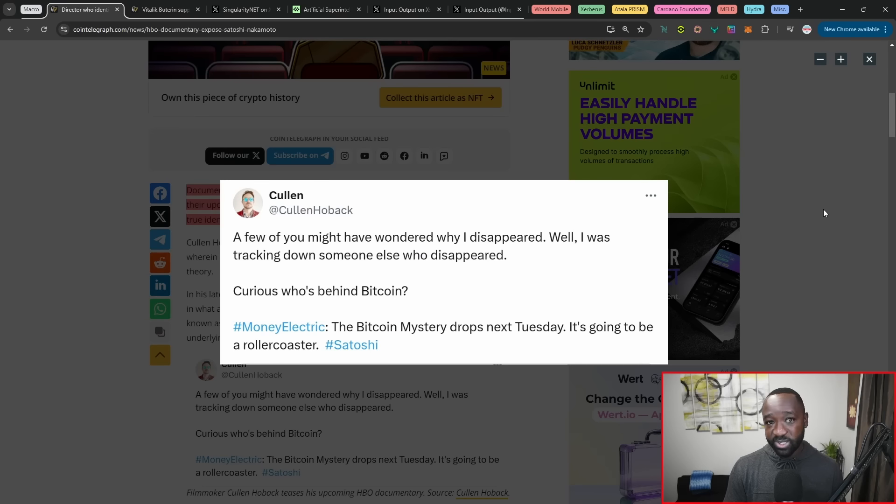
click(796, 274)
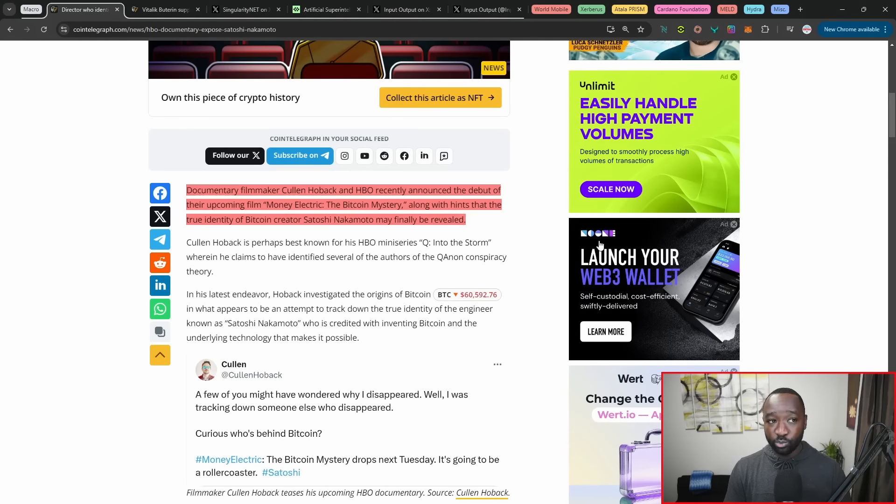
click(164, 9)
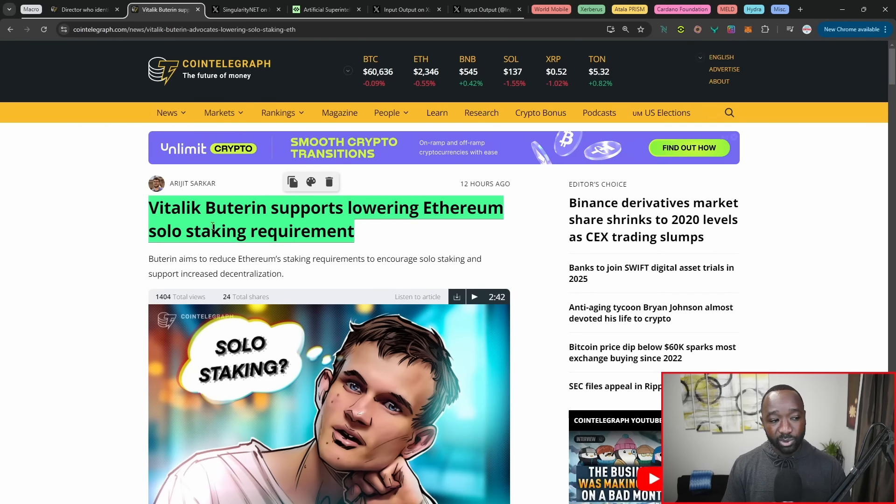
scroll(214, 228, down, 5)
scroll(214, 228, down, 3)
scroll(214, 228, down, 2)
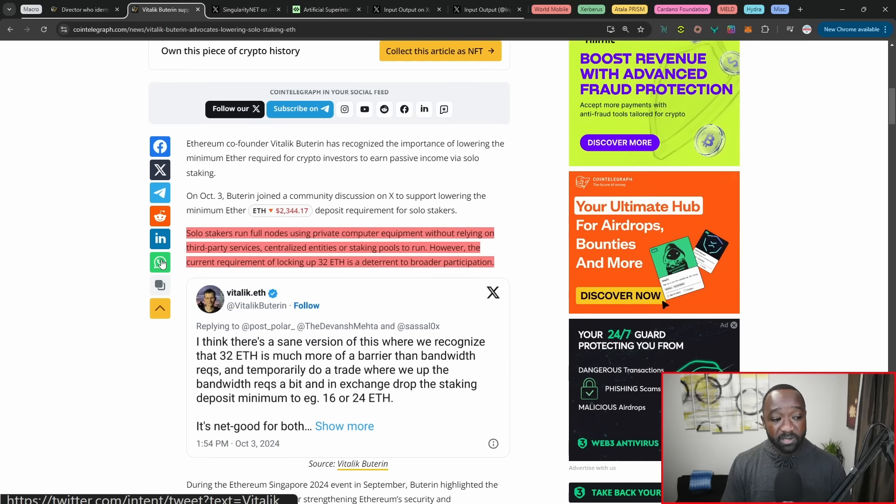
scroll(161, 263, down, 1)
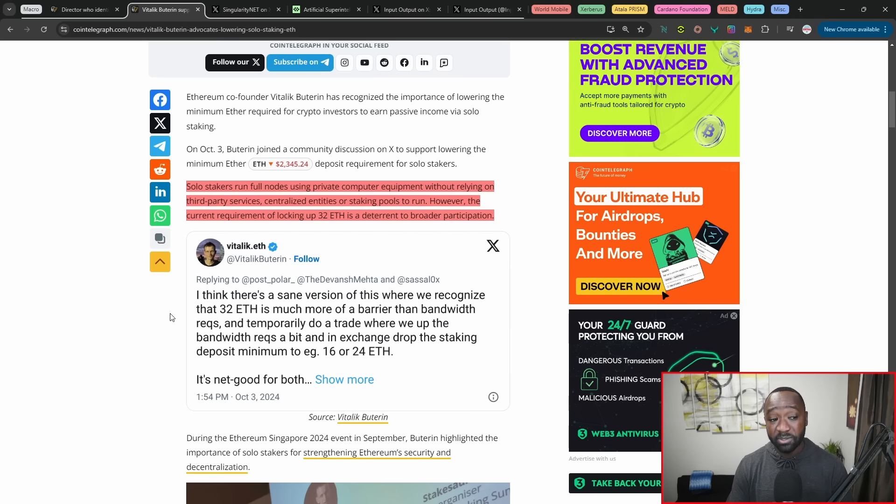
Read Vitalik Buterin's embedded tweet enlarged, then switch to SingularityNET's OpenAI $6.6 billion post
click(356, 272)
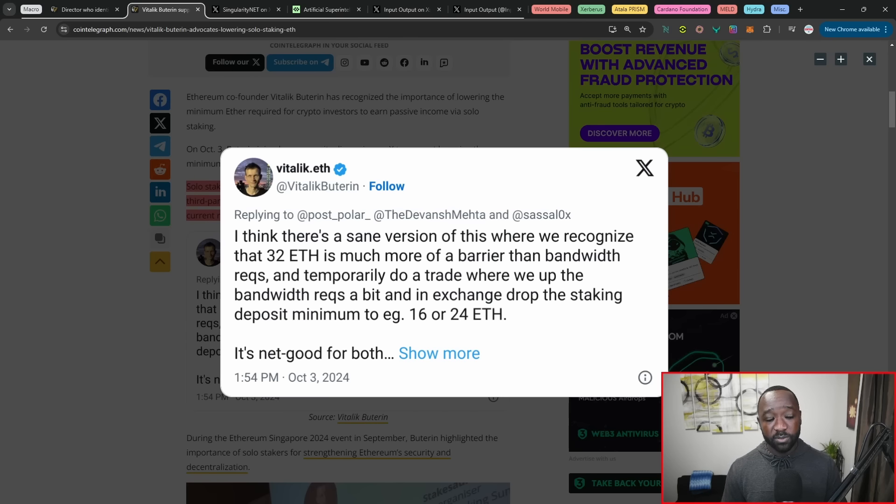
click(242, 9)
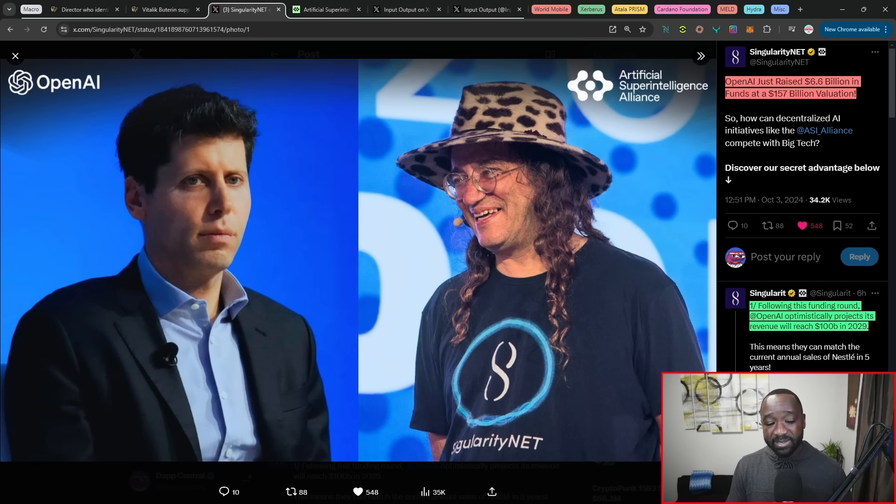
Switch to the Artificial Superintelligence Alliance website tab
click(329, 9)
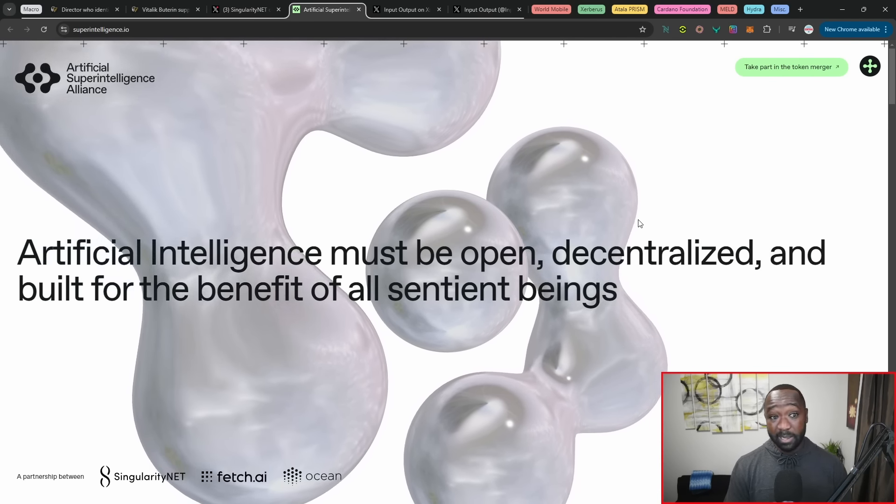
scroll(637, 223, down, 3)
scroll(560, 238, down, 1)
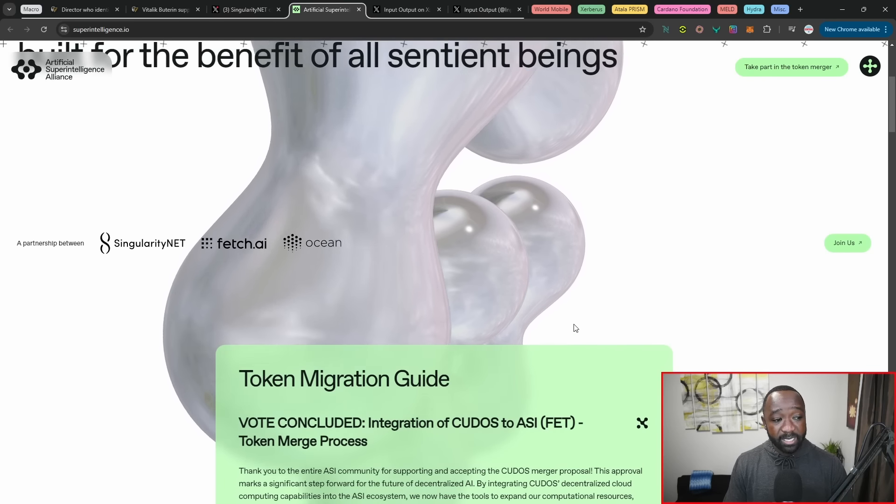
scroll(575, 327, down, 3)
scroll(576, 328, down, 2)
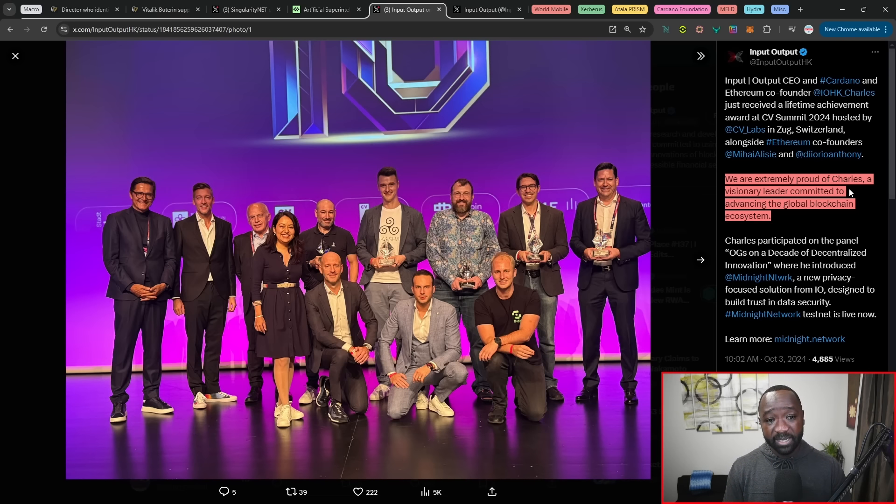
View the other Input Output post, then the World Mobile blog article on launching on Base
click(475, 8)
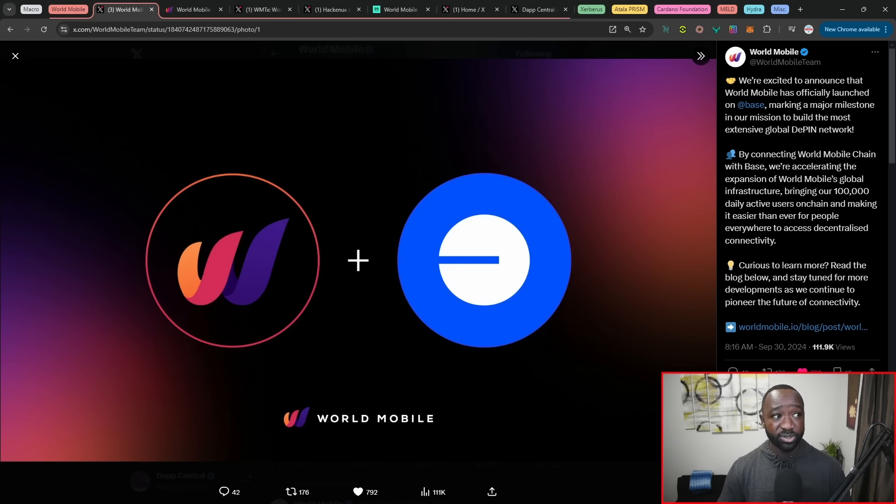
click(193, 9)
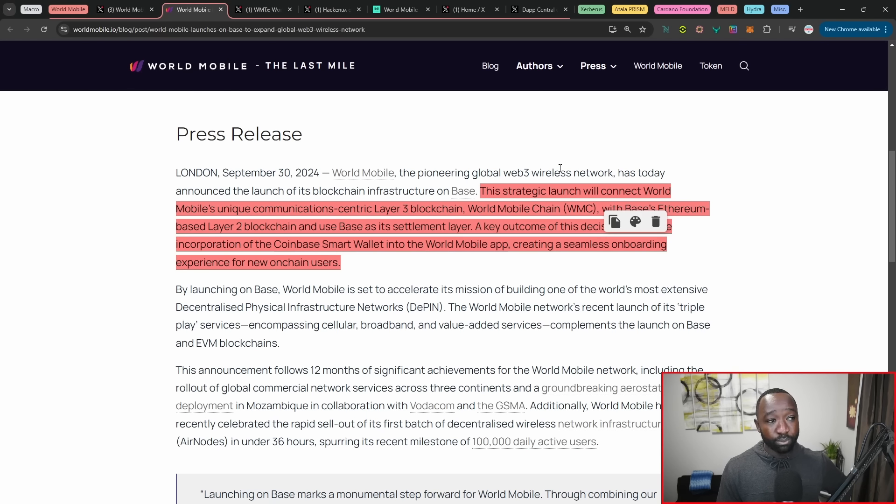
Switch to the WMTx post announcing Token Scan is closed
click(265, 13)
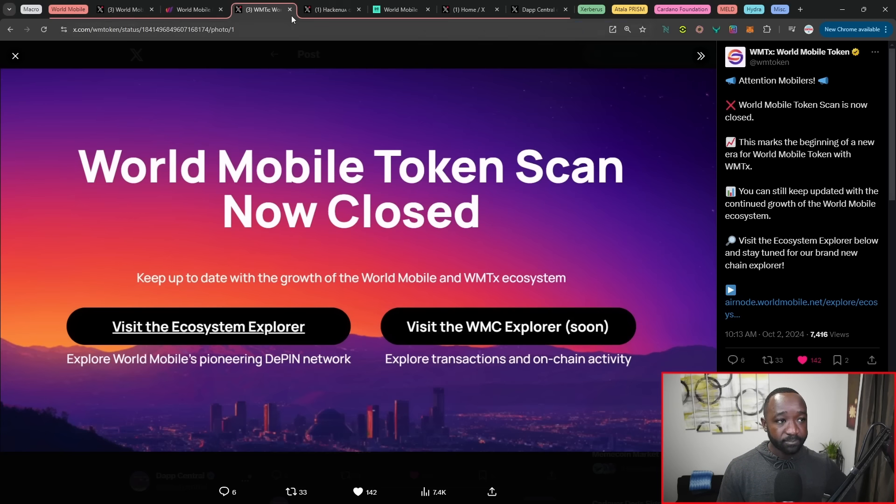
View Hacken's WMTx audit post, its World Mobile Token audit page, then the AirNode earnings post
click(329, 9)
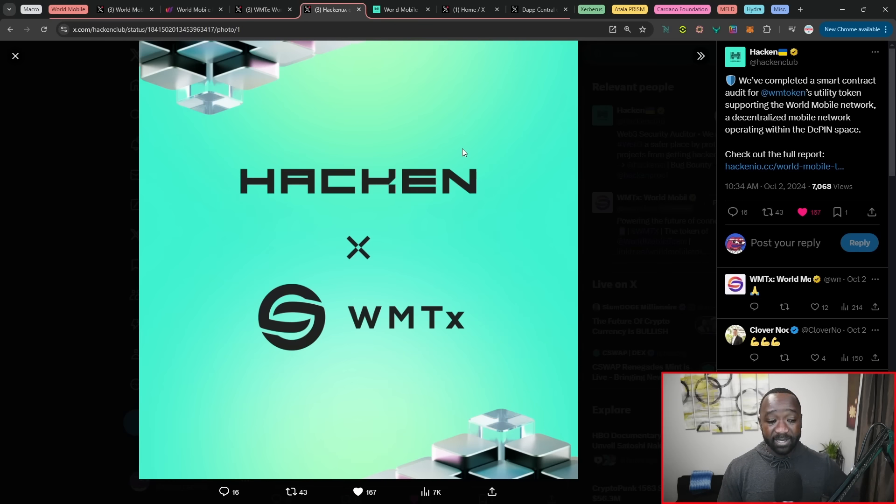
click(401, 9)
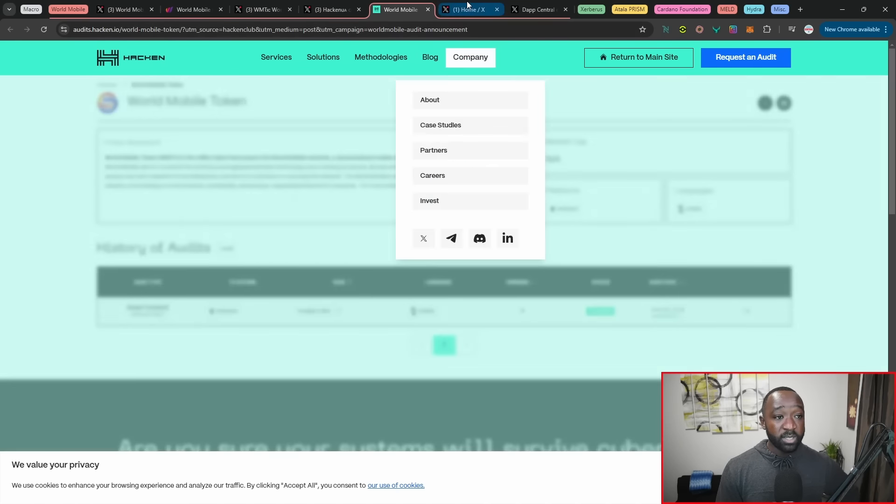
click(466, 9)
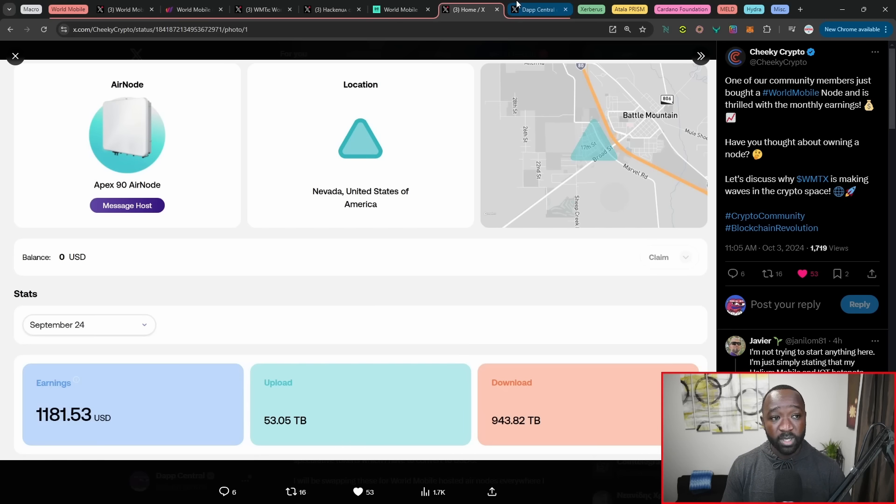
Switch to the Dapp Central post announcing AirNode rewards for WMTx Drop #2, Batch #1
click(539, 8)
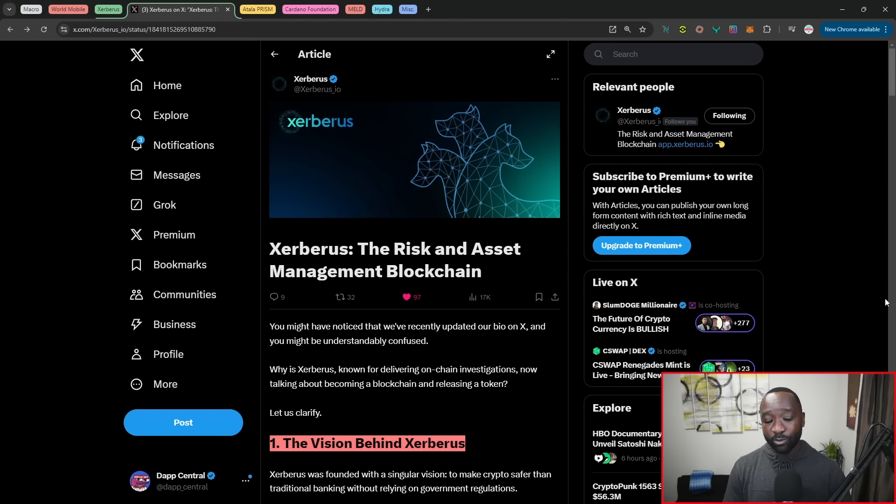
scroll(369, 278, down, 2)
scroll(369, 279, down, 2)
scroll(366, 274, down, 1)
scroll(365, 273, down, 2)
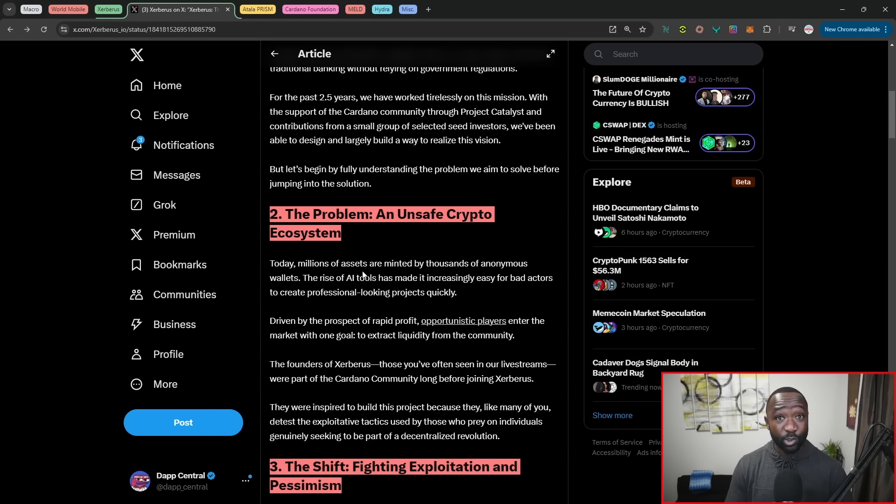
scroll(366, 274, down, 2)
scroll(358, 267, down, 2)
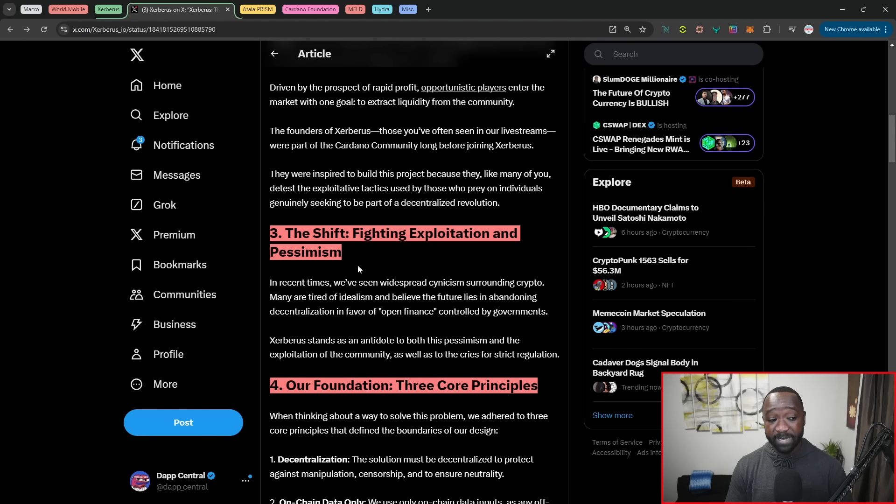
scroll(358, 264, down, 2)
scroll(358, 266, down, 1)
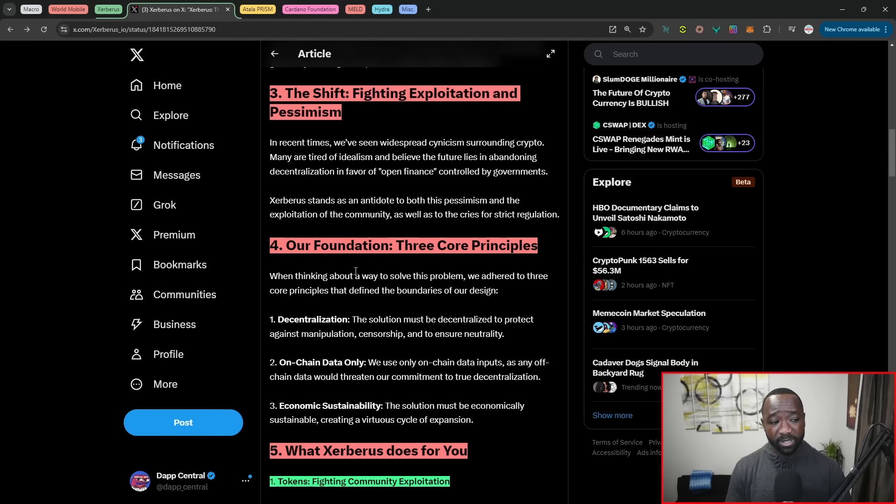
scroll(355, 272, down, 3)
scroll(355, 271, down, 3)
scroll(354, 271, down, 2)
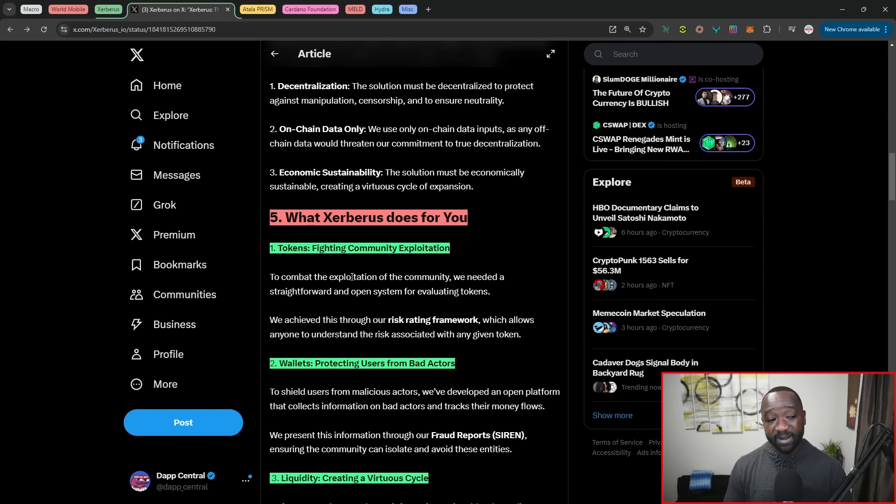
scroll(420, 210, down, 2)
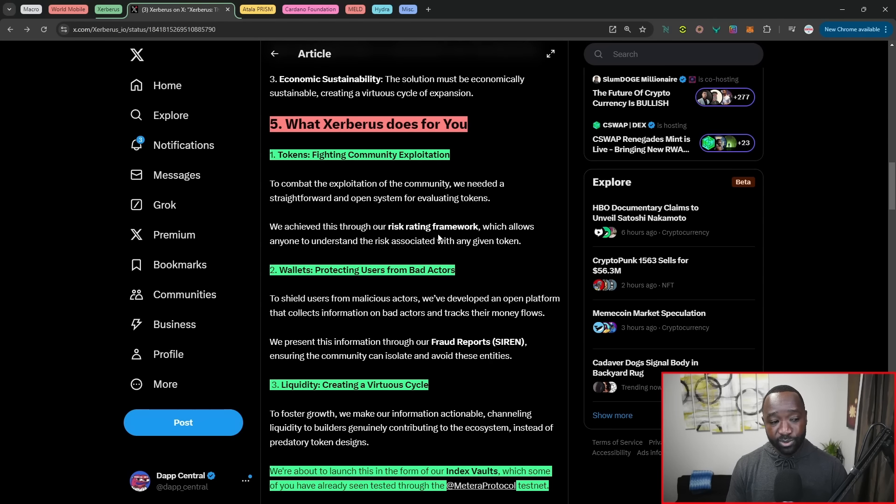
scroll(441, 231, down, 2)
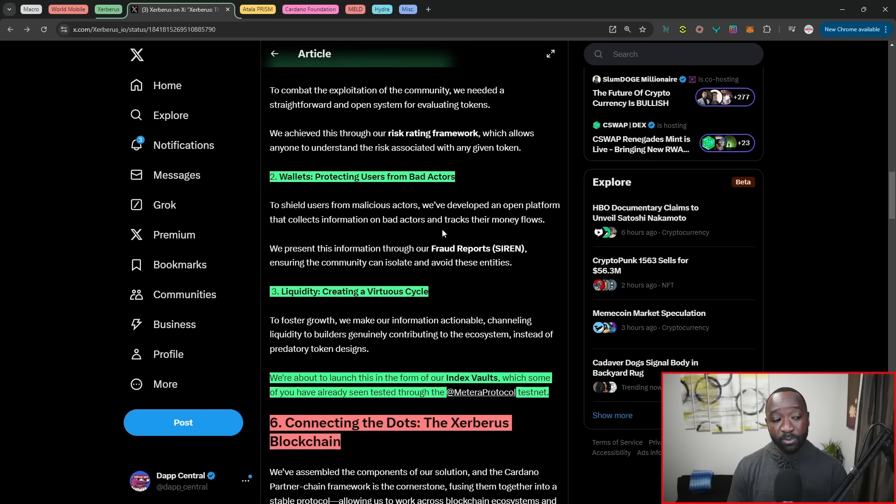
scroll(441, 238, down, 3)
Read through the Xerberus article body on X around its blockchain vision sections
click(439, 240)
click(420, 252)
click(456, 332)
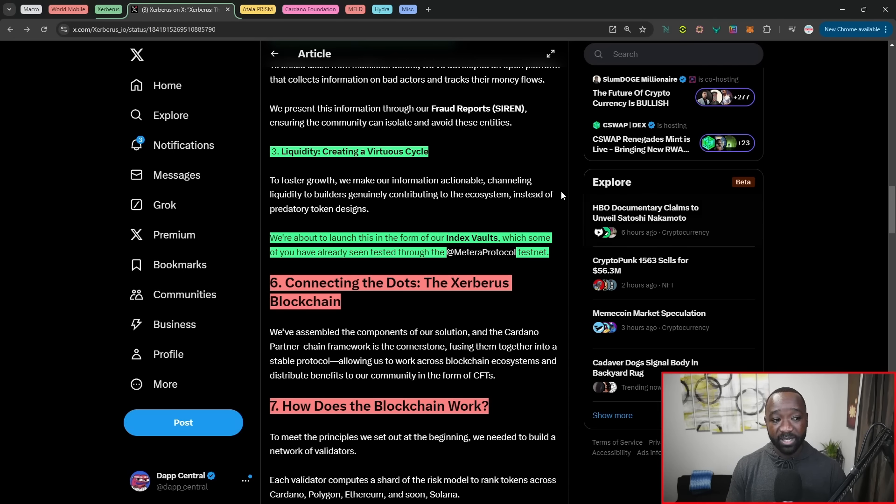
scroll(482, 220, down, 3)
scroll(482, 220, down, 3)
scroll(476, 221, down, 2)
scroll(470, 239, down, 2)
scroll(461, 246, down, 3)
scroll(490, 280, down, 1)
scroll(420, 301, down, 2)
scroll(391, 317, down, 3)
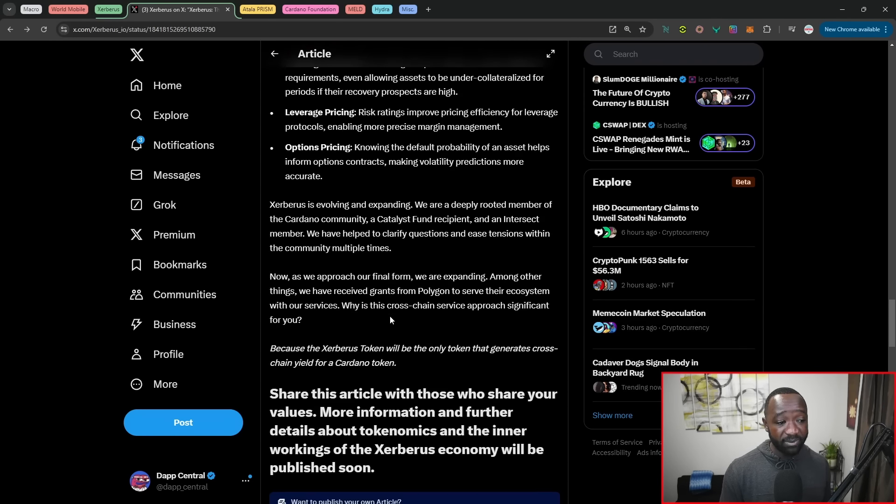
scroll(391, 317, down, 3)
scroll(388, 320, up, 5)
scroll(386, 321, up, 4)
scroll(386, 321, up, 3)
scroll(385, 321, up, 3)
scroll(386, 322, up, 3)
scroll(386, 321, up, 1)
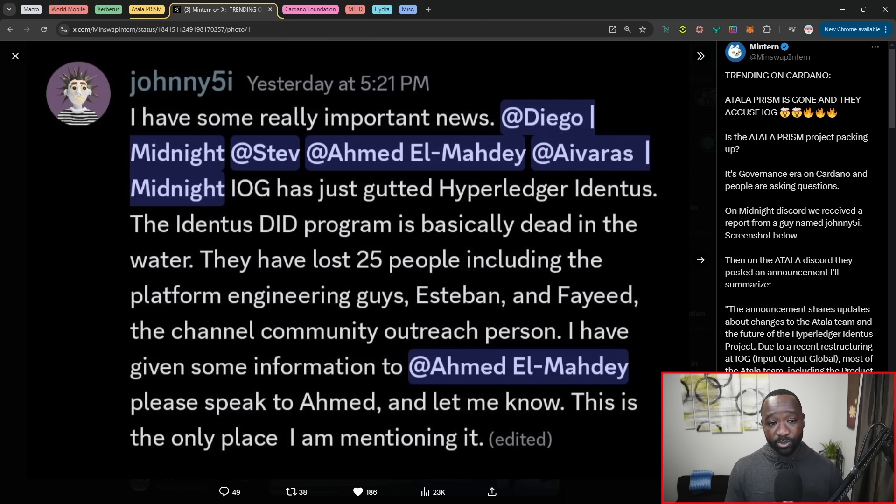
Advance to the second screenshot in the Mintern post, the Atala CTO's farewell message
click(701, 260)
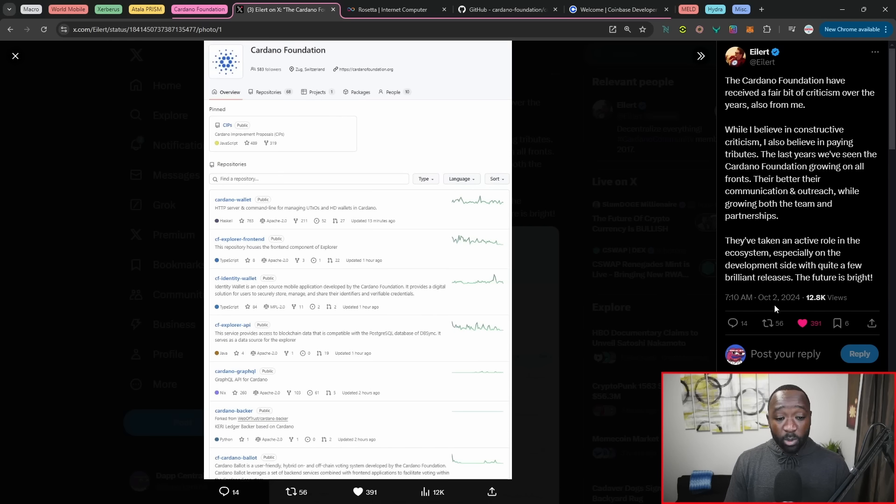
scroll(798, 301, down, 3)
scroll(771, 306, down, 1)
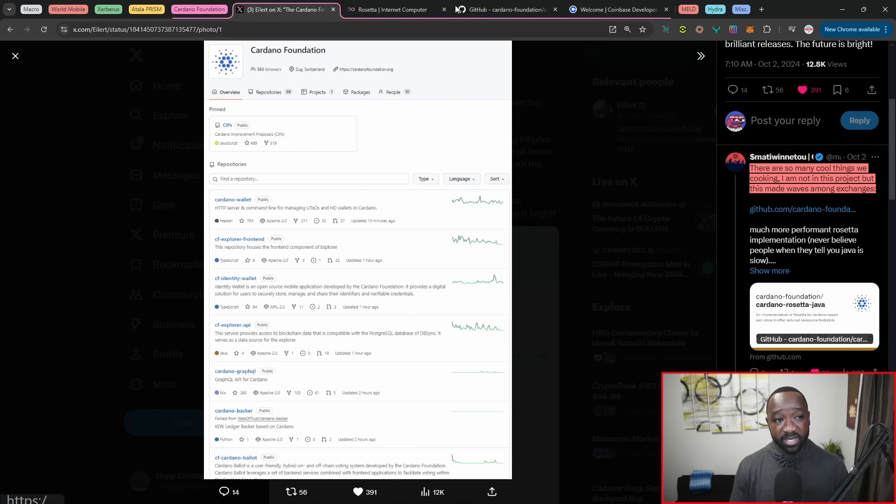
View the Rosetta Internet Computer docs, then the cardano-rosetta-java GitHub repository
click(389, 9)
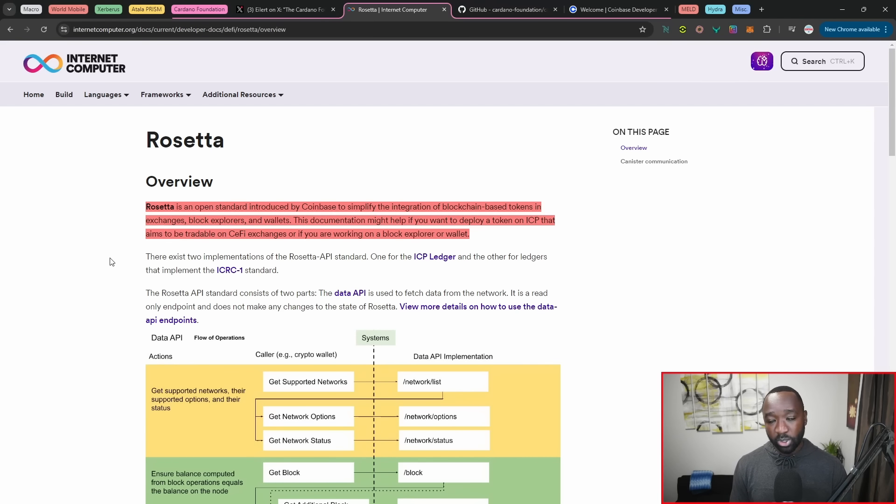
click(506, 8)
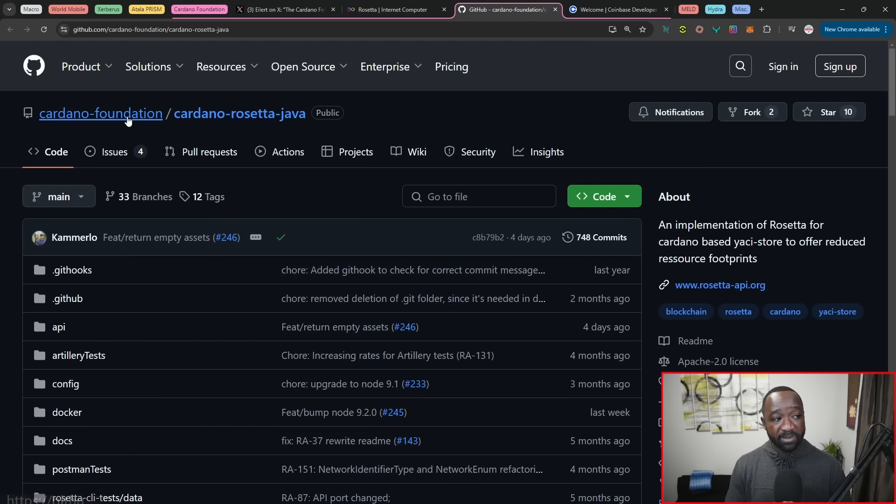
Bring up the Coinbase Developer Docs Mesh welcome page
mouse_move(101, 114)
click(610, 9)
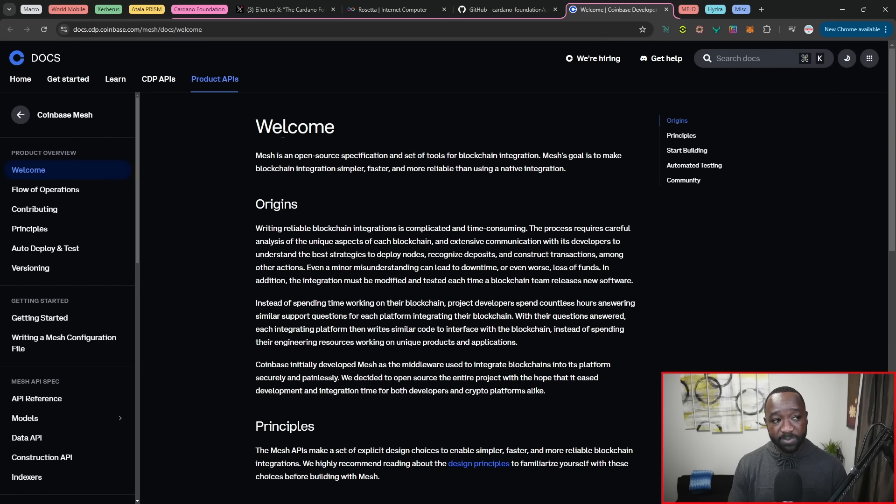
mouse_move(276, 203)
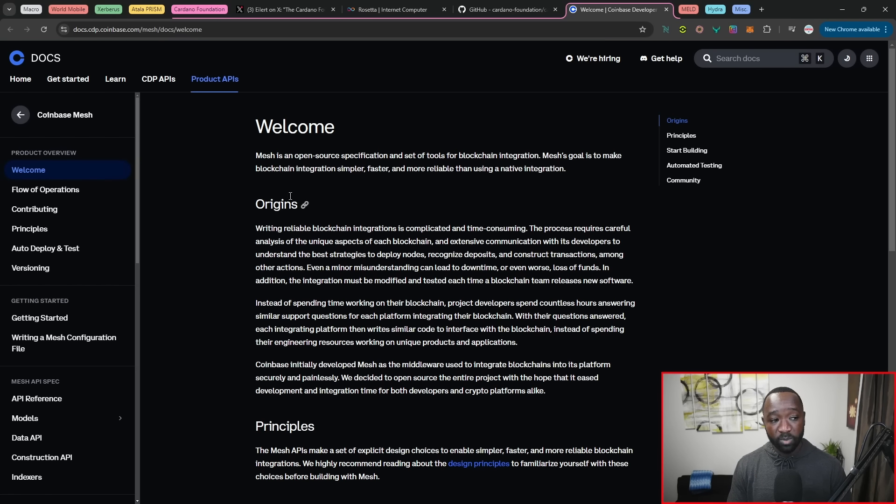
scroll(287, 188, down, 1)
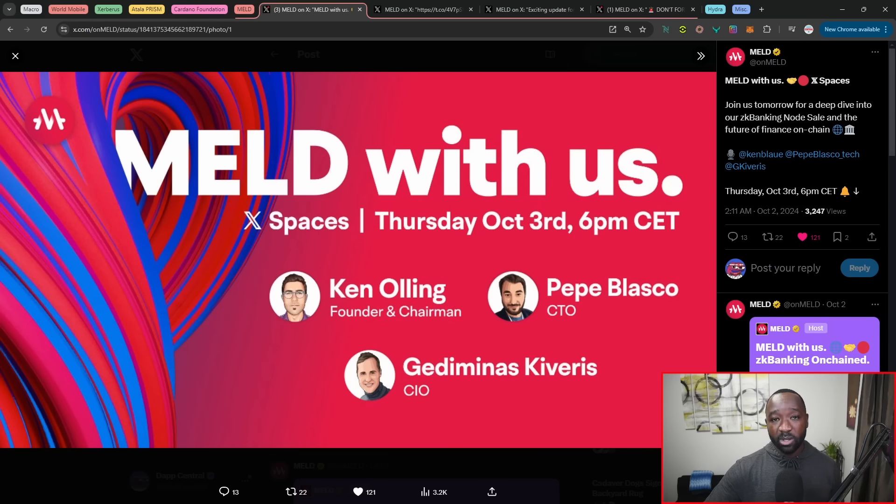
Bring up MELD's zkBanking node sale post on X
click(435, 15)
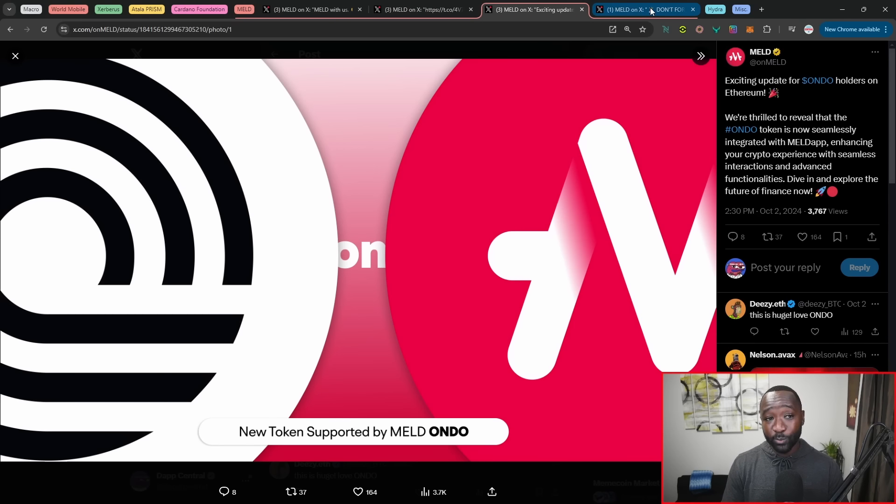
Bring up MELD's 'DON'T FORGET' reminder to convert old CNT $MELD tokens by December 31st, 2024
click(632, 9)
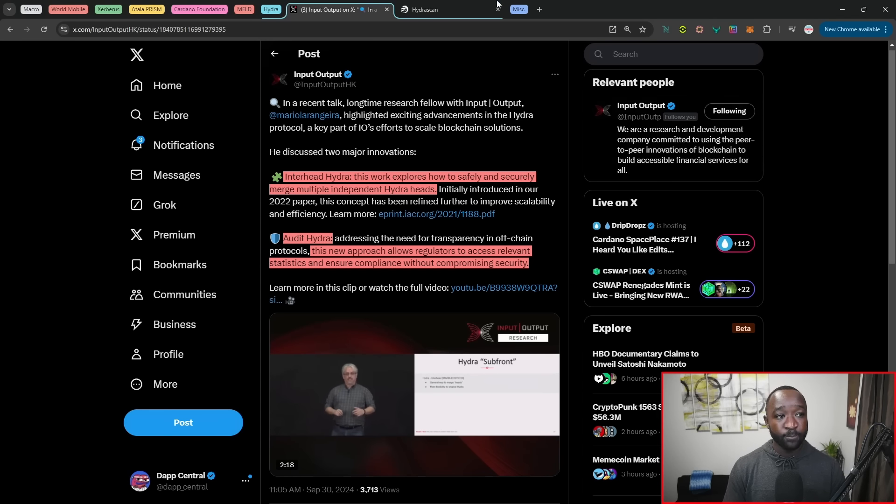
Move from the Input Output Hydra post to the Hydrascan explorer
click(448, 9)
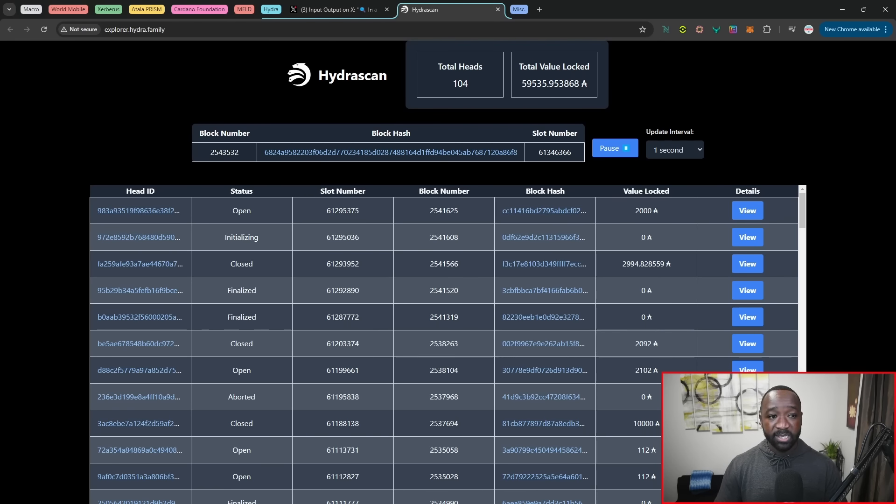
Highlight the Total Heads count of 104 on Hydrascan
drag(447, 85, 480, 91)
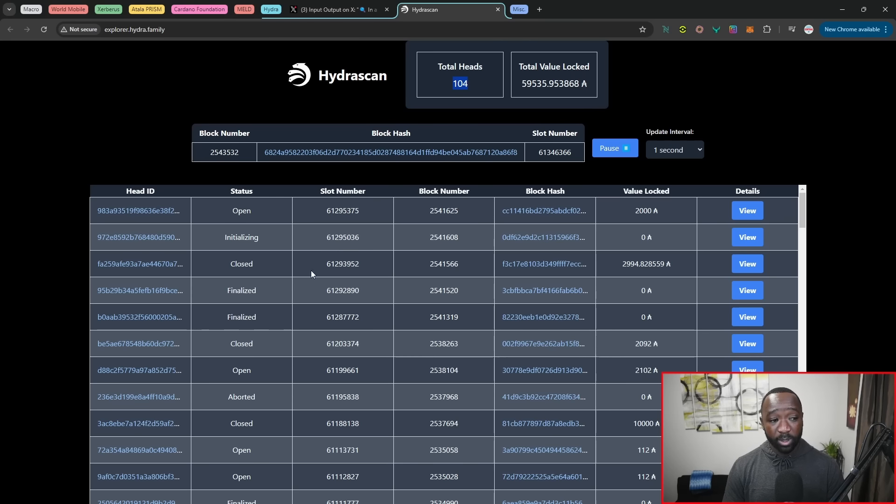
scroll(278, 288, down, 3)
scroll(256, 298, down, 2)
scroll(251, 296, down, 3)
scroll(252, 296, down, 3)
scroll(248, 299, down, 2)
scroll(249, 299, down, 2)
scroll(249, 298, down, 2)
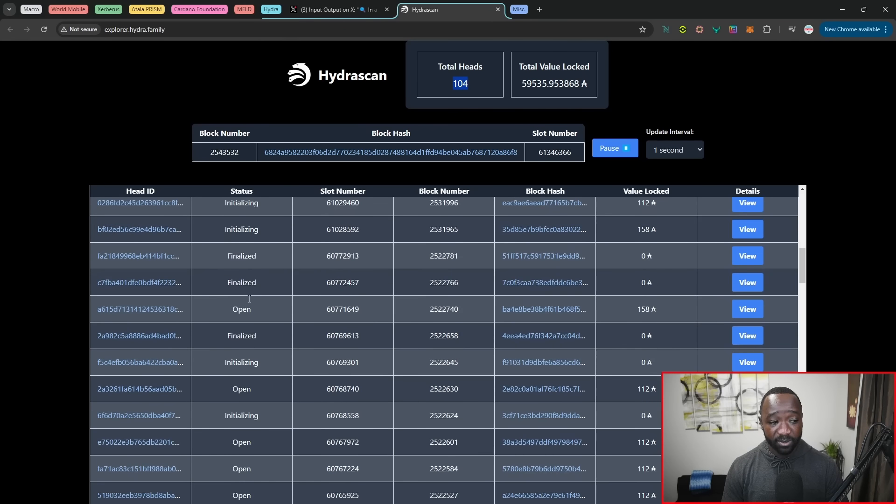
scroll(248, 299, down, 2)
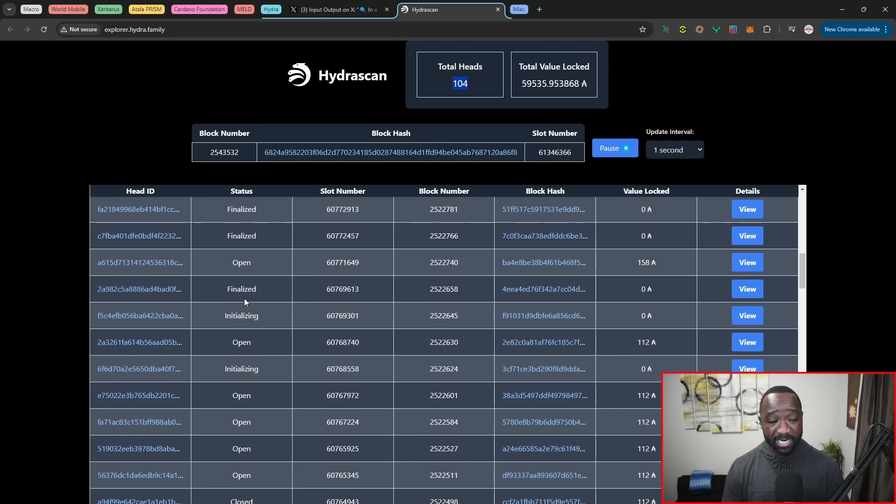
scroll(241, 302, down, 3)
scroll(241, 301, down, 2)
scroll(238, 305, down, 3)
scroll(236, 304, up, 5)
scroll(236, 304, up, 3)
scroll(236, 304, up, 4)
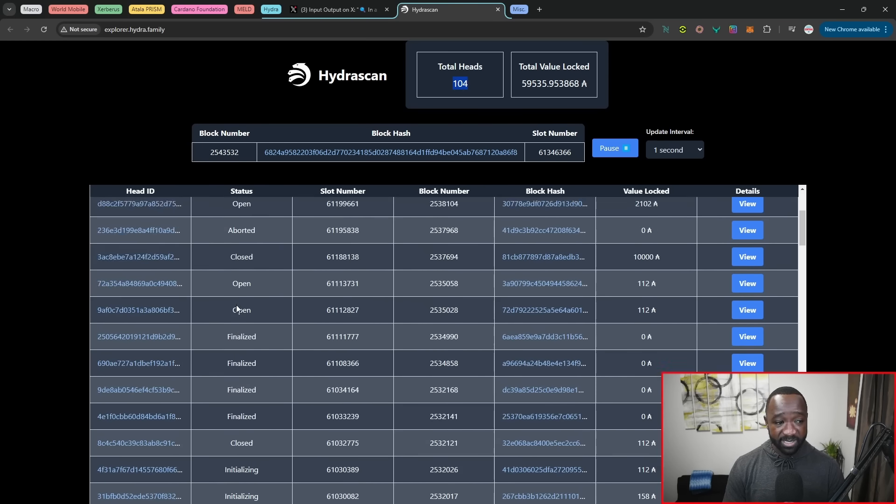
scroll(234, 304, up, 3)
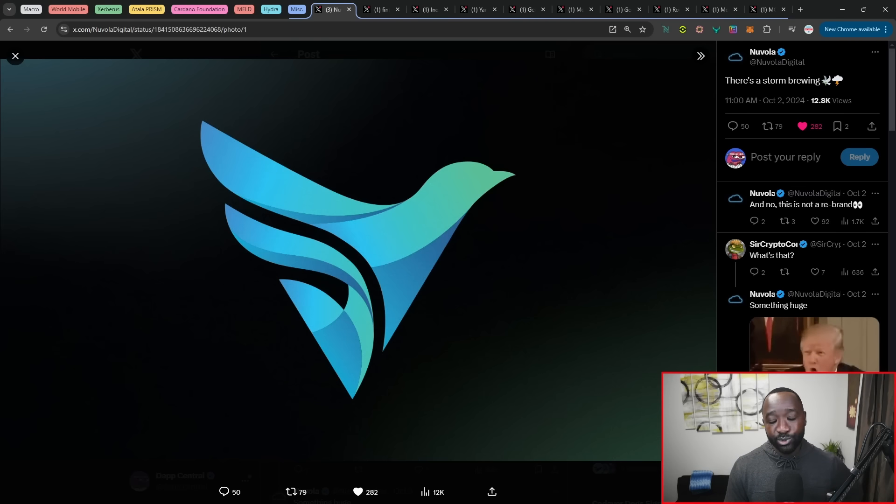
Bring up the finest post on U.S. GoldToken purchases from October 3, 2024
click(381, 9)
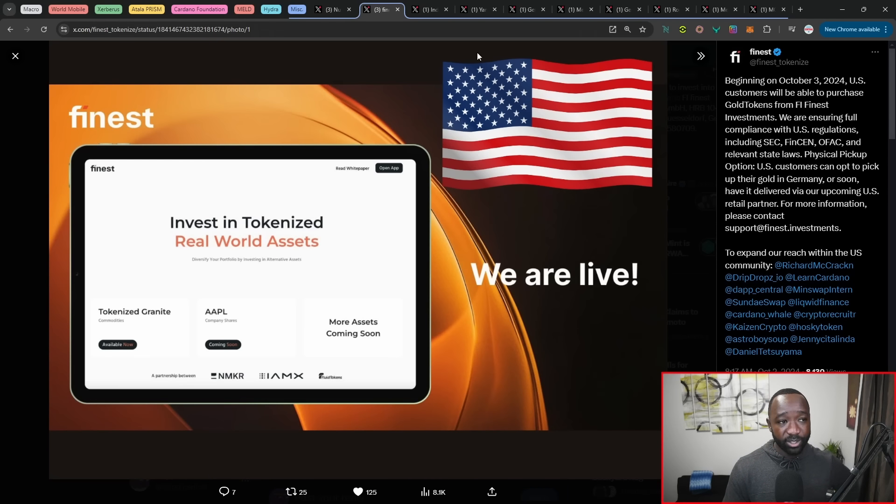
Bring up Indigo Protocol's V2.1 DAO Portfolio preview with treasury and INDY buyback orders
click(429, 9)
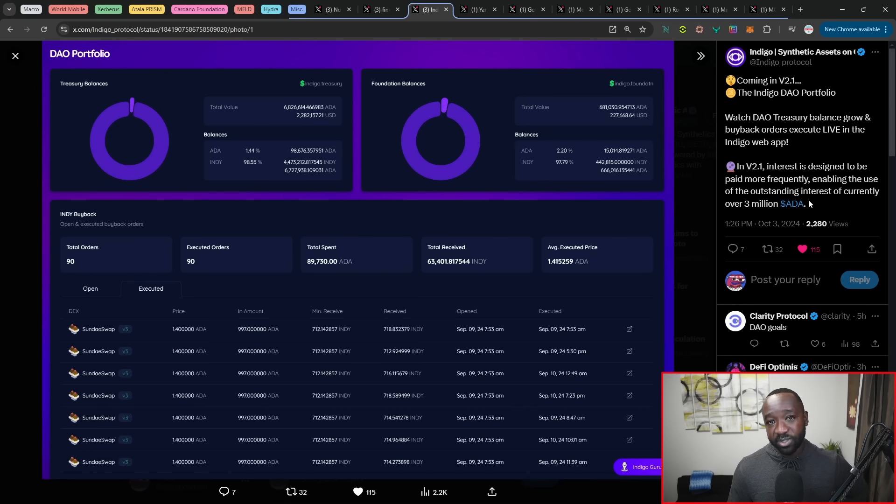
Bring up Yamfore's presale and 14th October mainnet launch announcement
click(479, 9)
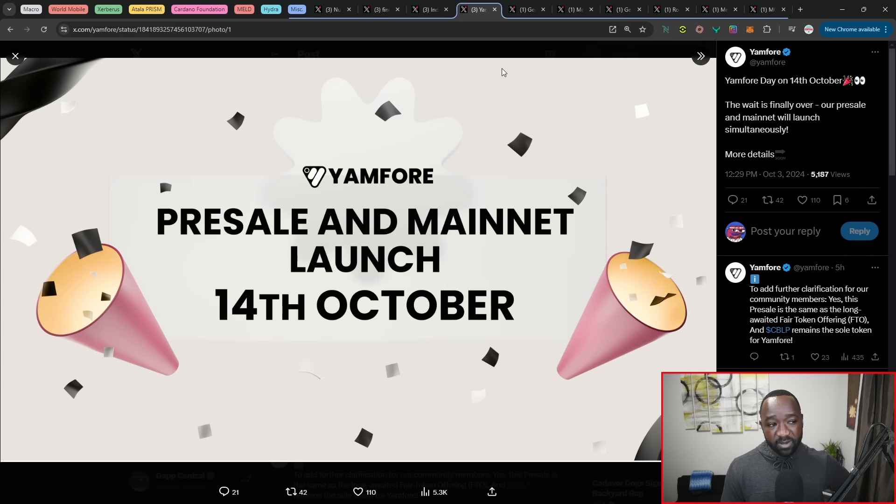
Bring up GeroWallet's Gero Dashboard Beta v2.3.2 release notes post
click(527, 9)
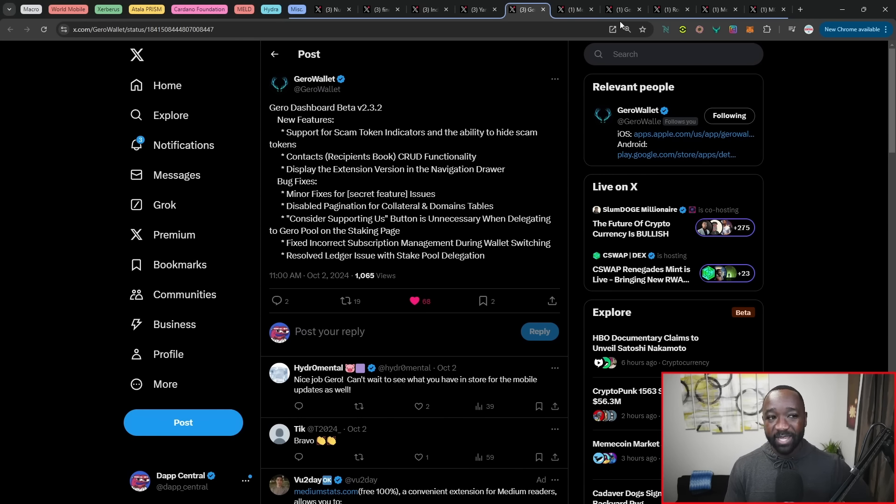
View Metera Protocol's tokenomics update, then Genius Yield's Tech Update announcement
click(575, 9)
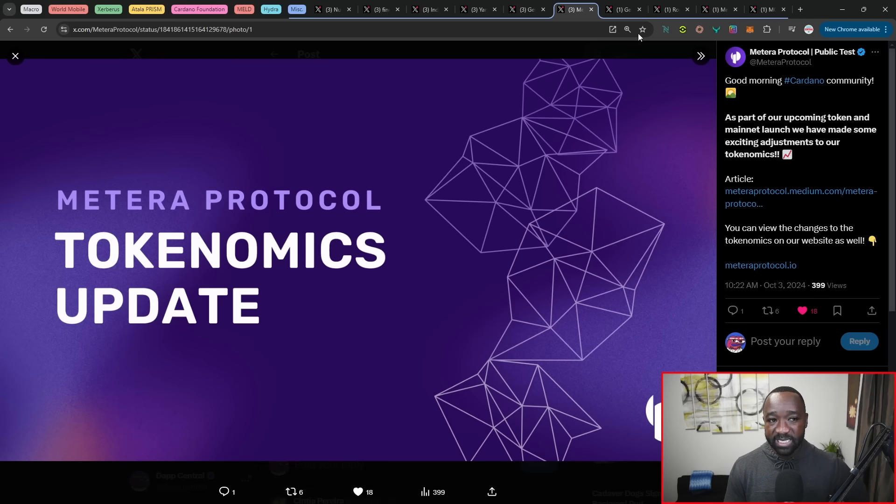
click(623, 10)
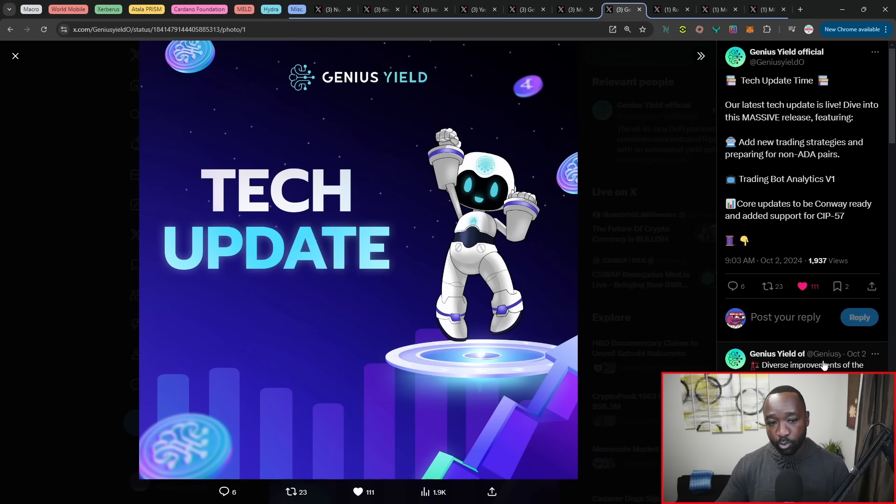
Review the Rocket by JPG Store launch countdown and the Foreon Network post on X
click(660, 9)
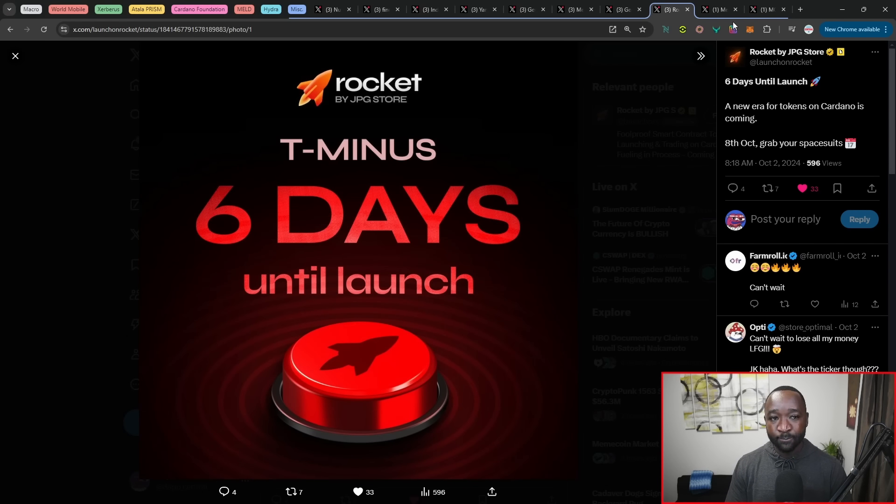
mouse_move(719, 9)
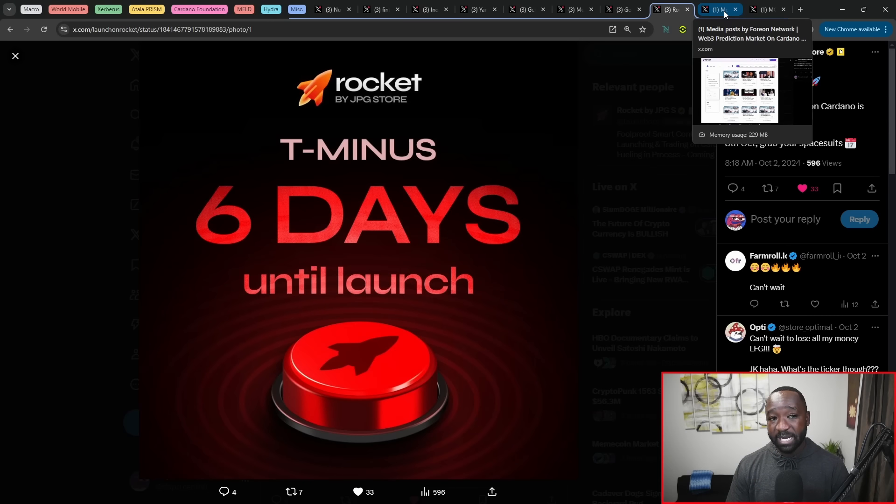
click(724, 11)
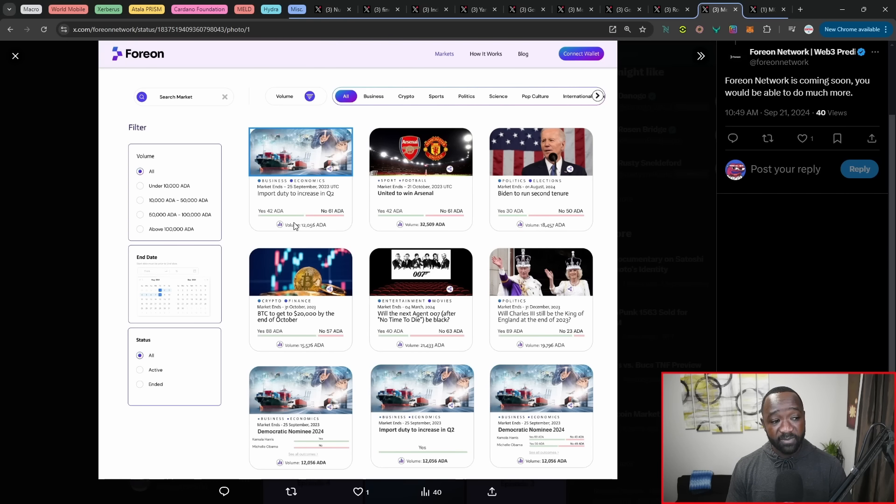
click(768, 9)
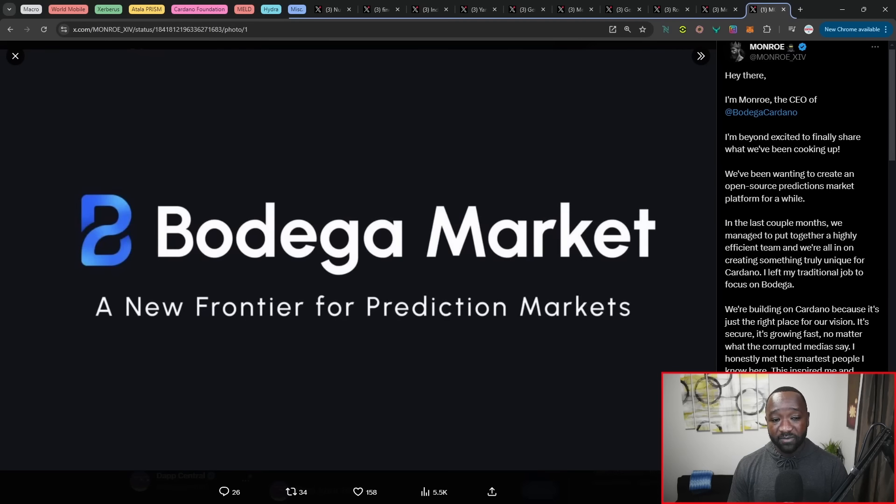